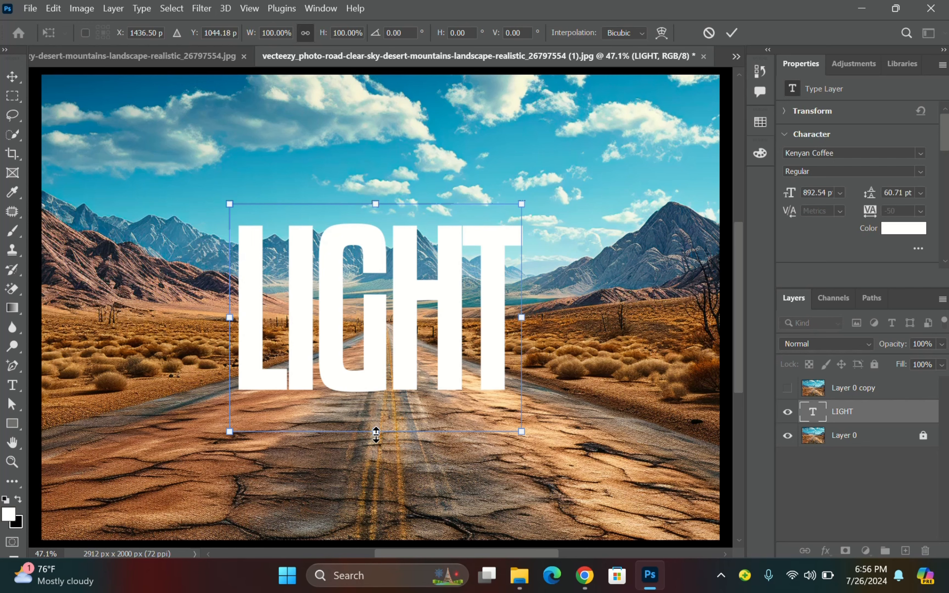
Scale the LIGHT text down to about 95.7% from its lower edge and apply the transform.
left_click_drag(377, 431, 376, 421)
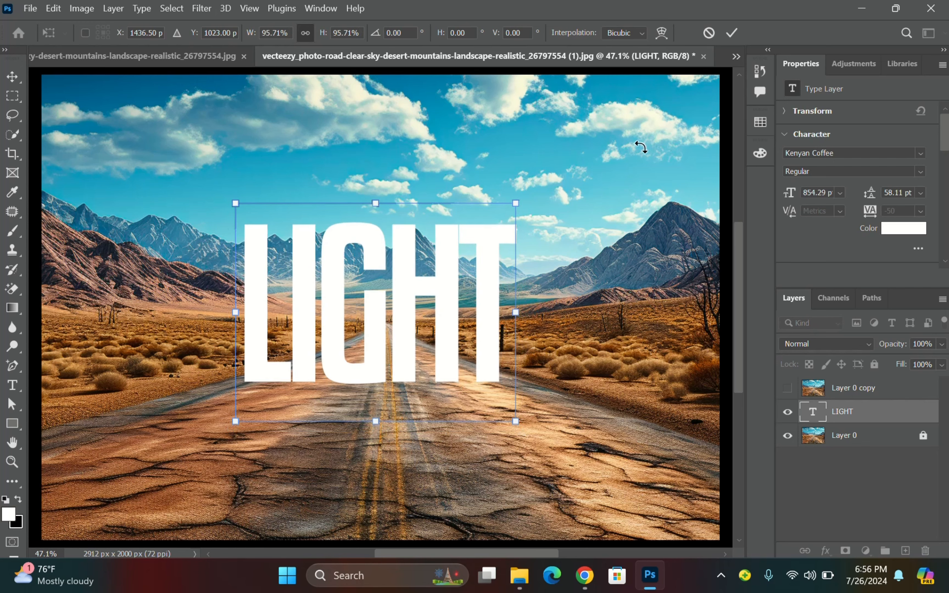
left_click(737, 37)
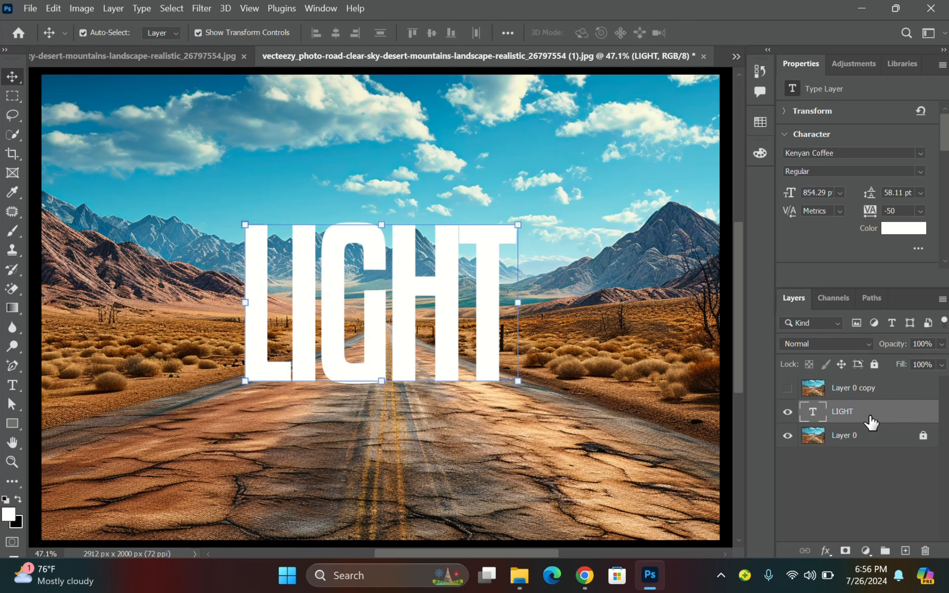
Add a Hue/Saturation adjustment directly above Layer 0, reducing the saturation moderately and setting Lightness to -71.
left_click(856, 444)
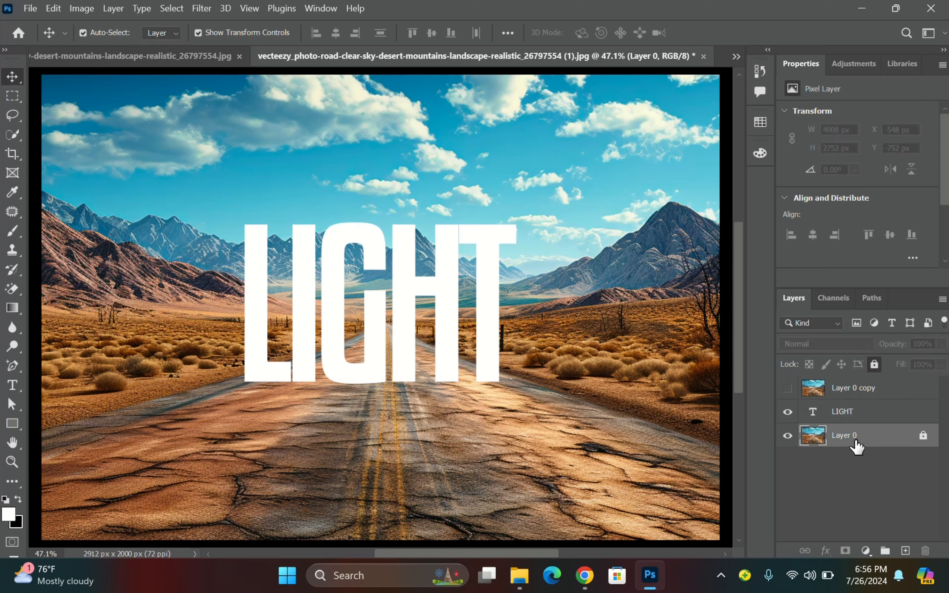
left_click(865, 551)
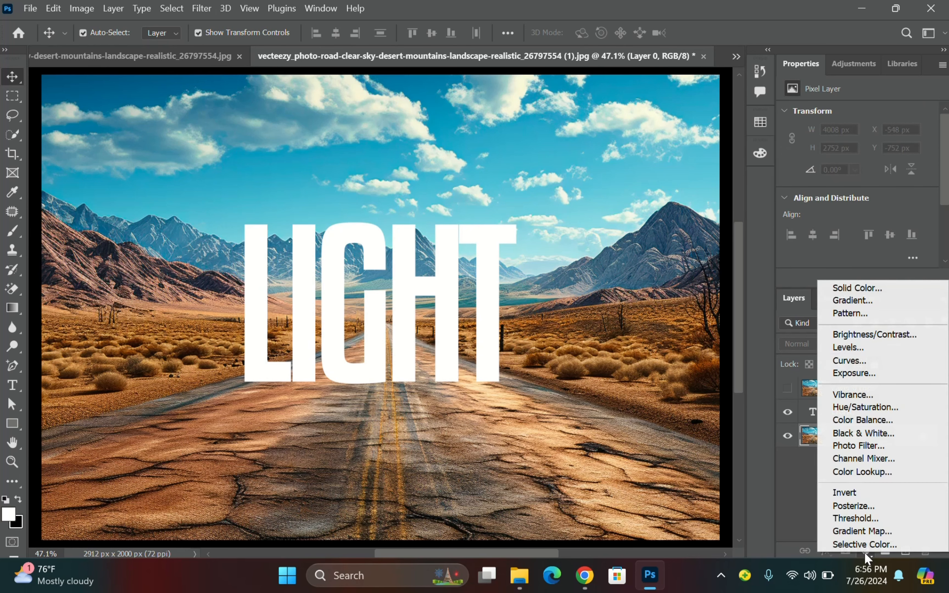
left_click(873, 410)
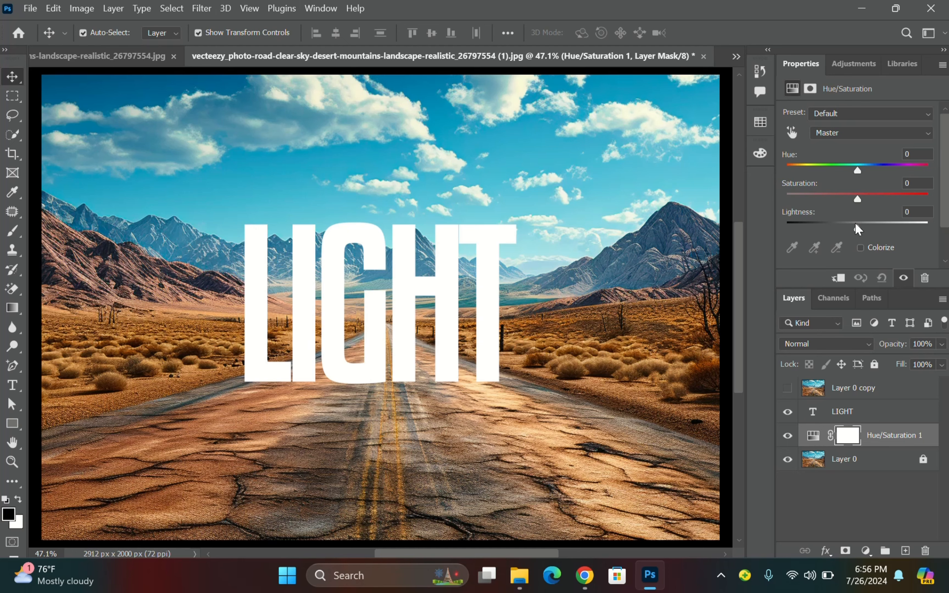
left_click_drag(858, 199, 824, 201)
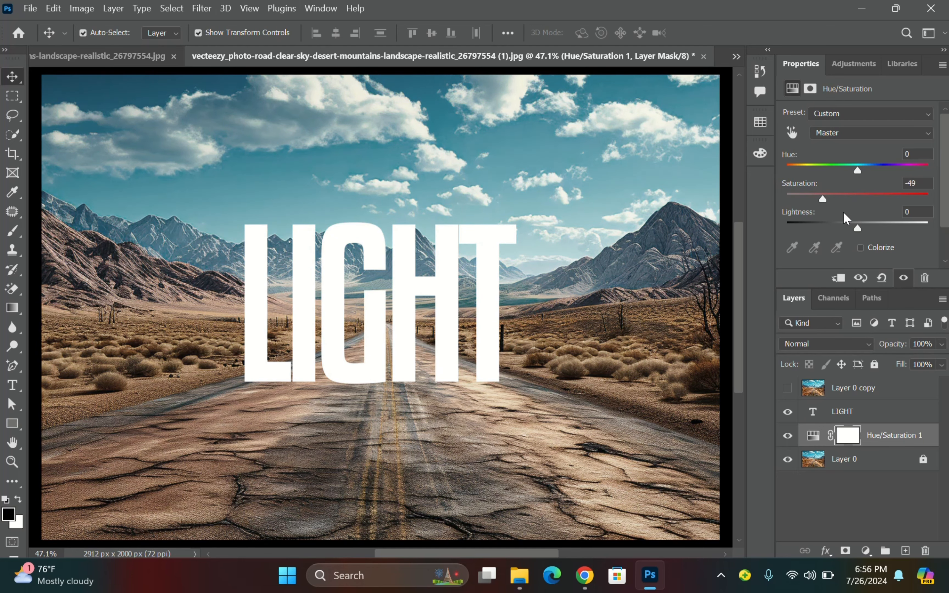
left_click_drag(858, 230, 808, 229)
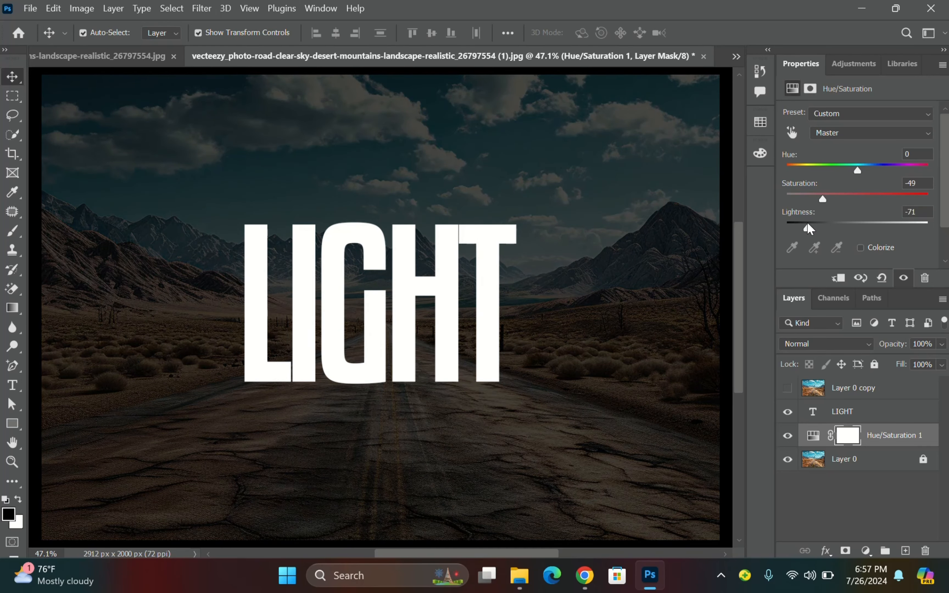
left_click_drag(824, 200, 841, 204)
left_click(850, 491)
Rasterize the LIGHT text layer and place a duplicate of it directly beneath the original in the layer stack.
left_click(847, 416)
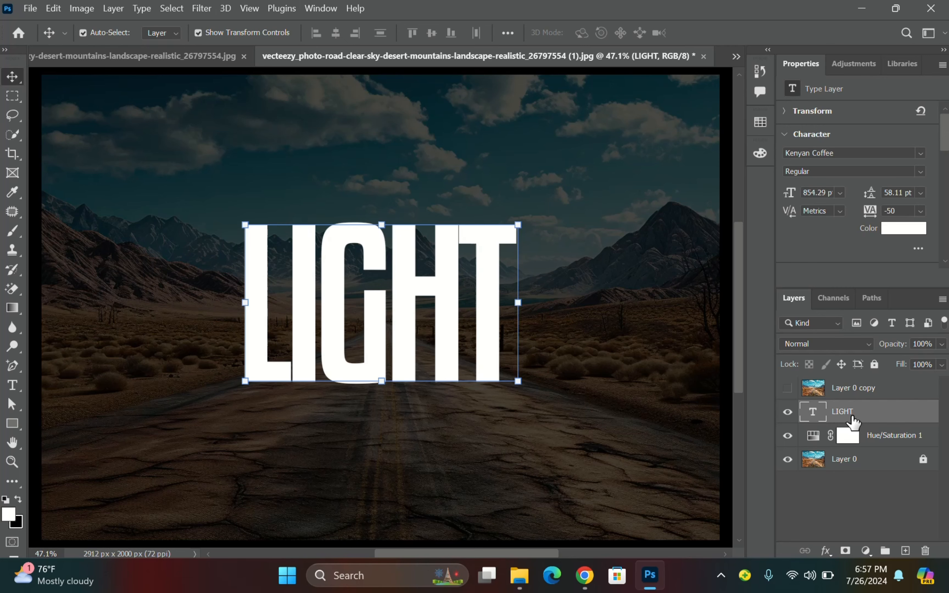
right_click(843, 416)
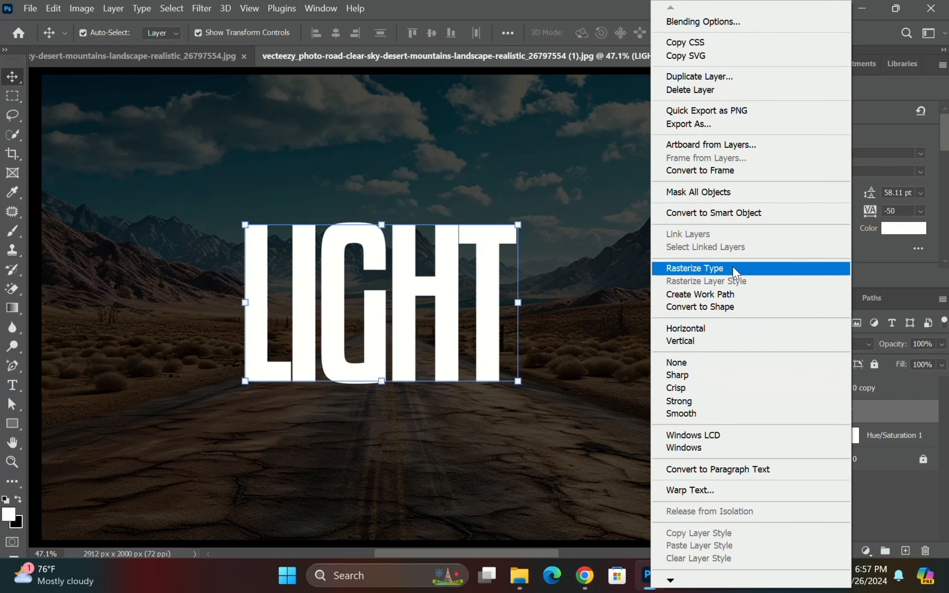
left_click(757, 268)
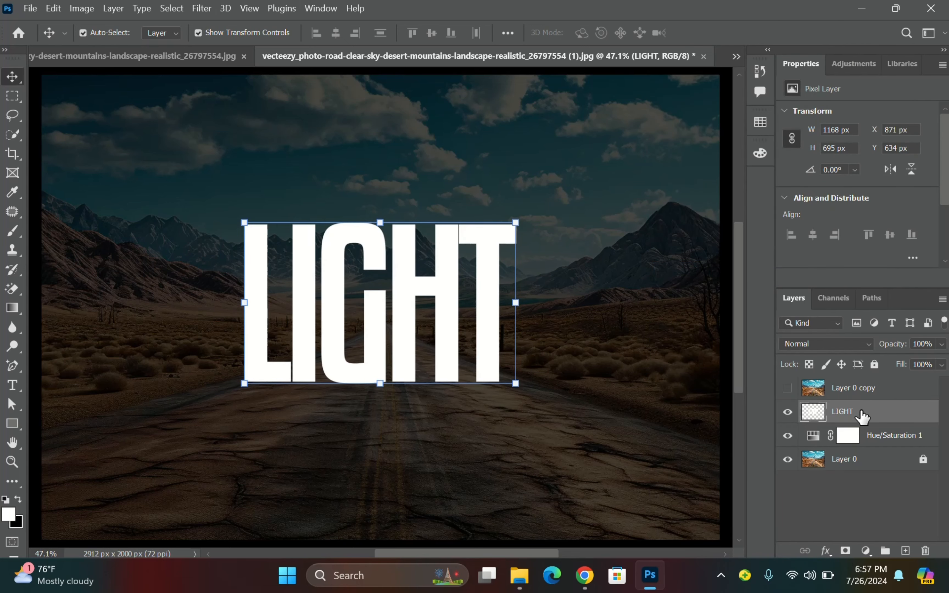
left_click_drag(861, 417, 856, 429)
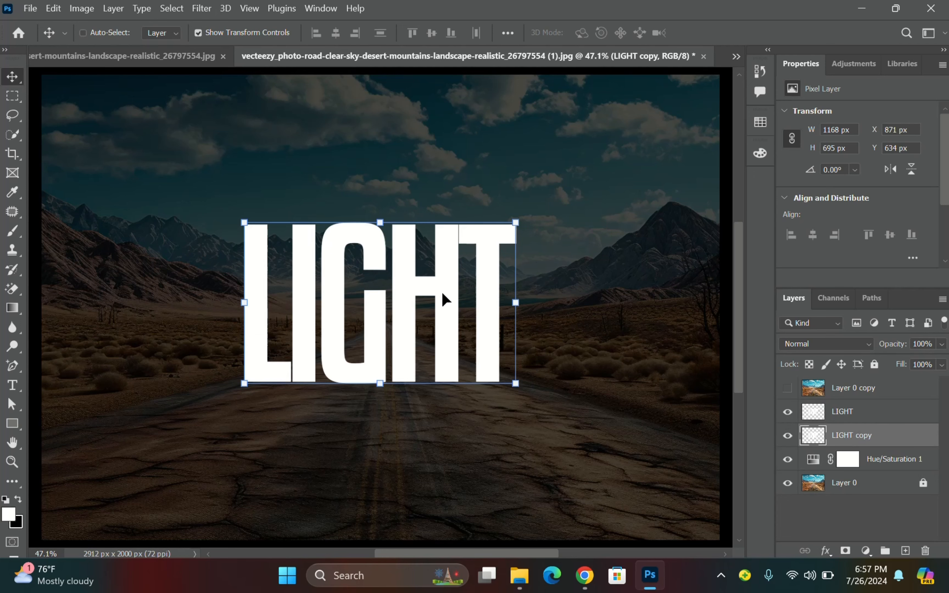
Flip the LIGHT copy vertically and move it straight down so it mirrors the word just below its base.
key("ctrl+t")
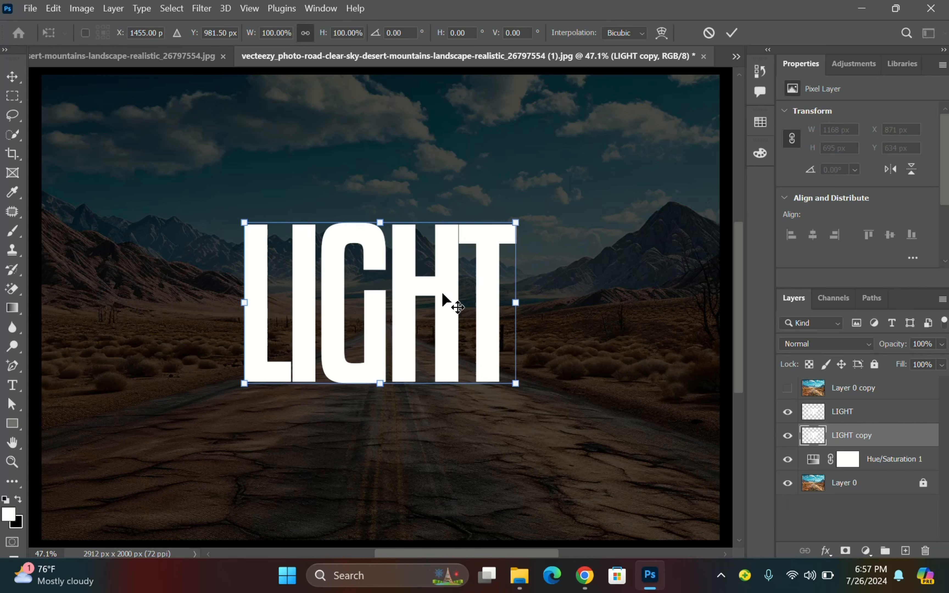
right_click(441, 299)
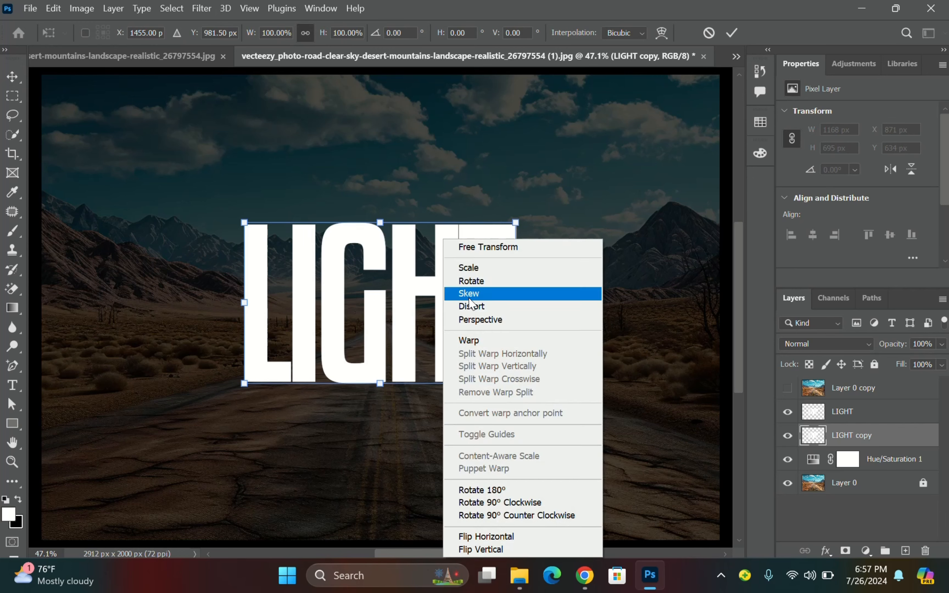
left_click(536, 549)
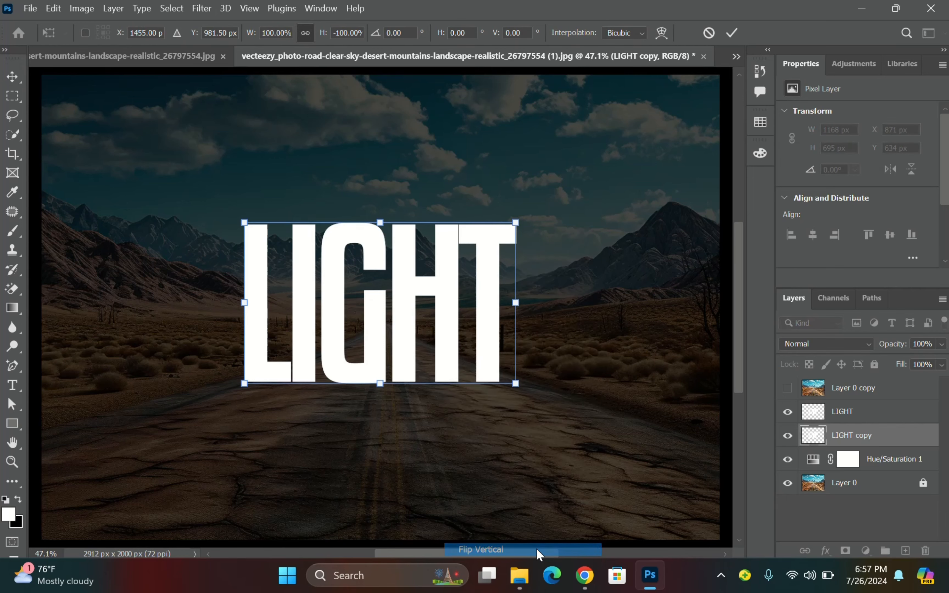
left_click_drag(444, 309, 464, 467)
scroll(376, 326, "down", 1)
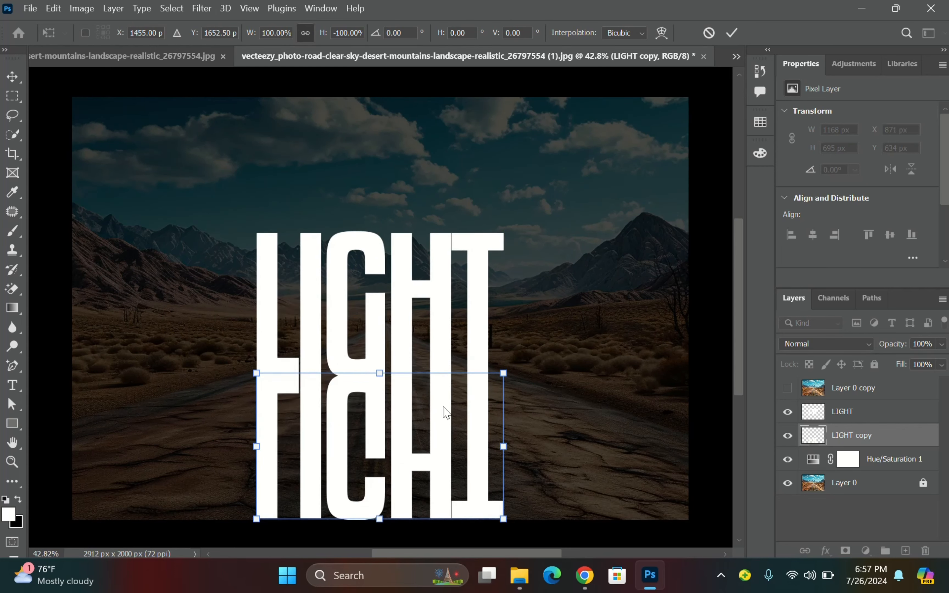
left_click_drag(447, 414, 449, 424)
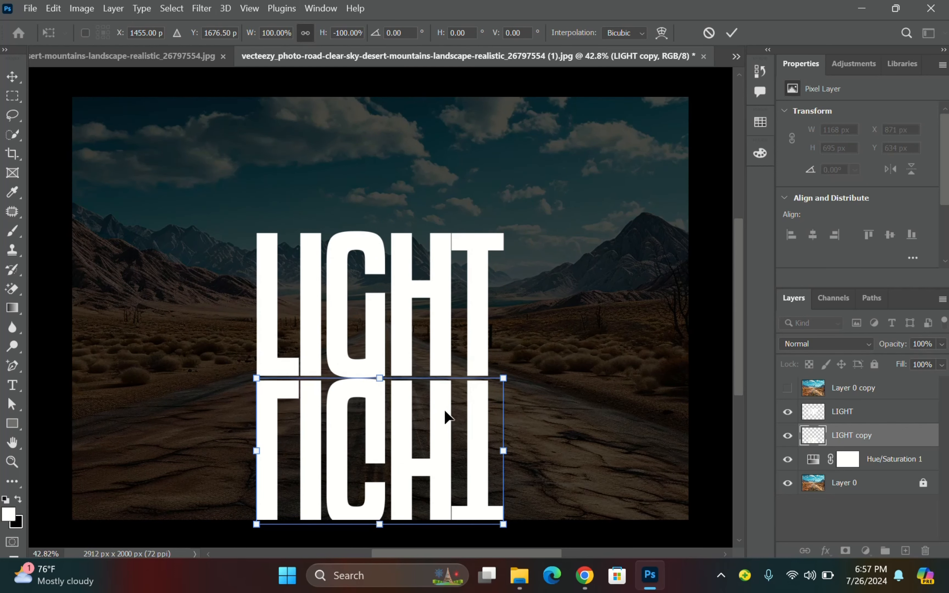
Apply a Perspective transform to the flipped copy, spreading its lower edge outward to about 6000 px wide.
right_click(445, 415)
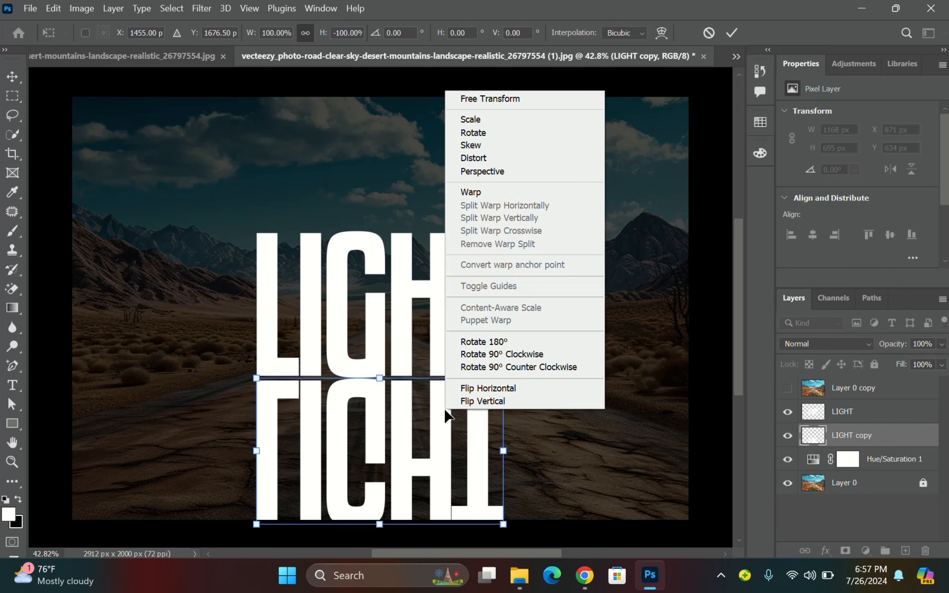
left_click(494, 172)
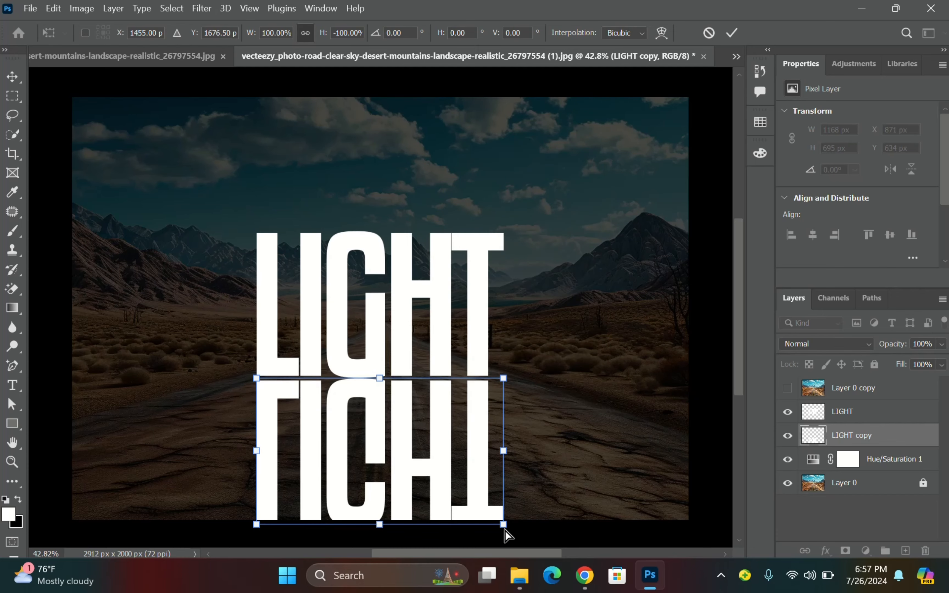
left_click_drag(505, 531, 728, 438)
left_click(732, 32)
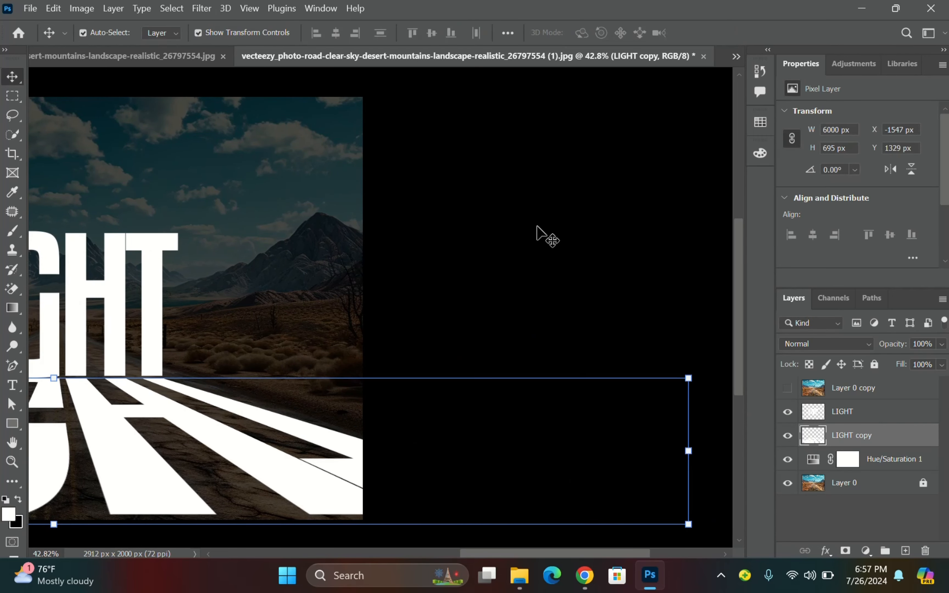
left_click(436, 277)
scroll(415, 290, "left", 10)
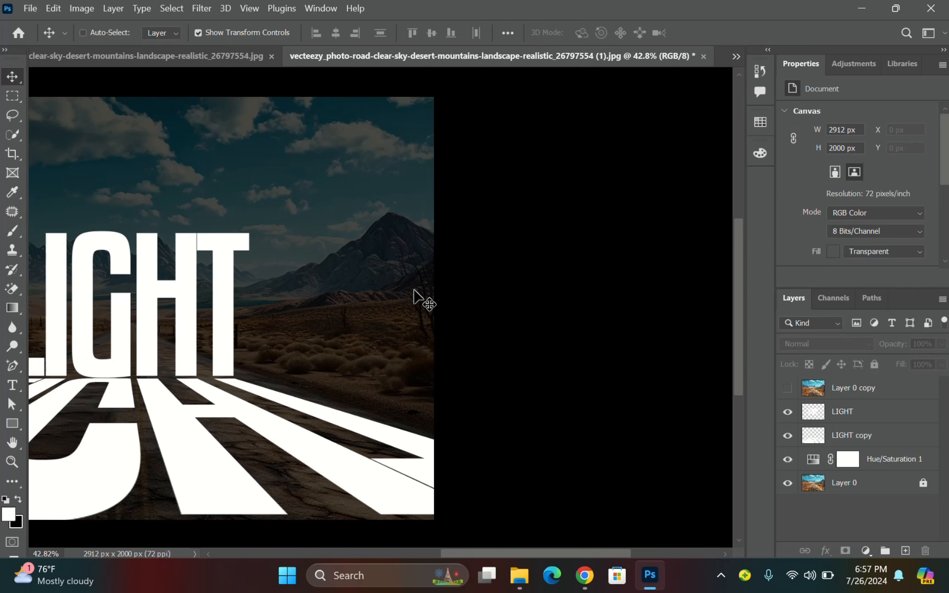
scroll(414, 291, "left", 3)
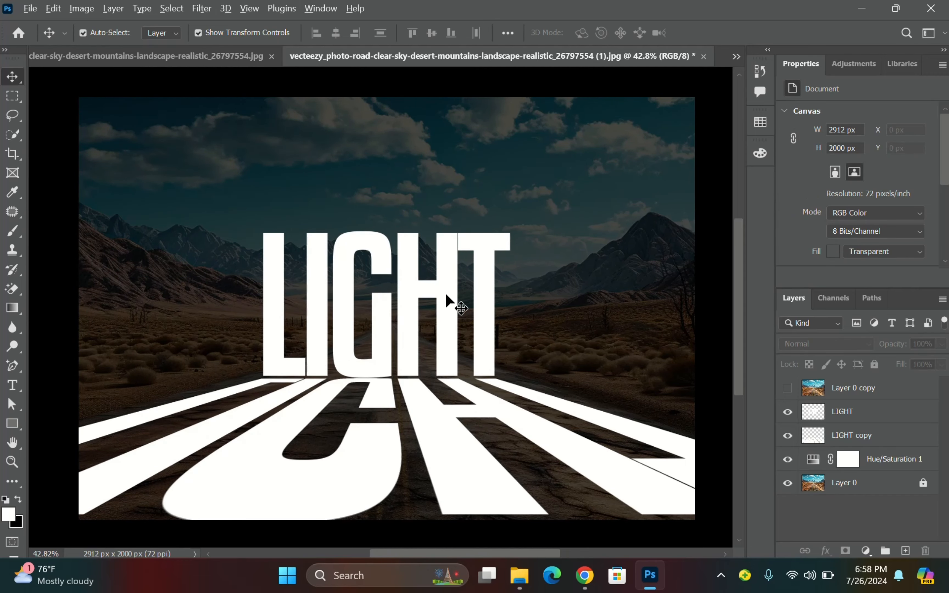
scroll(451, 303, "up", 1)
scroll(429, 303, "down", 1)
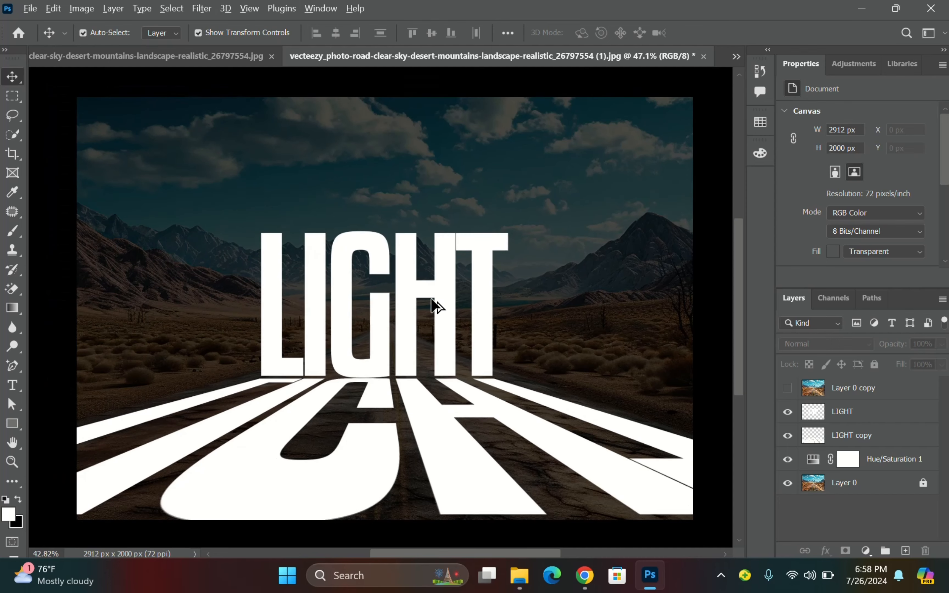
Hide the LIGHT copy layer, show Layer 0 copy and clip it to the LIGHT layer with a clipping mask.
left_click(434, 416)
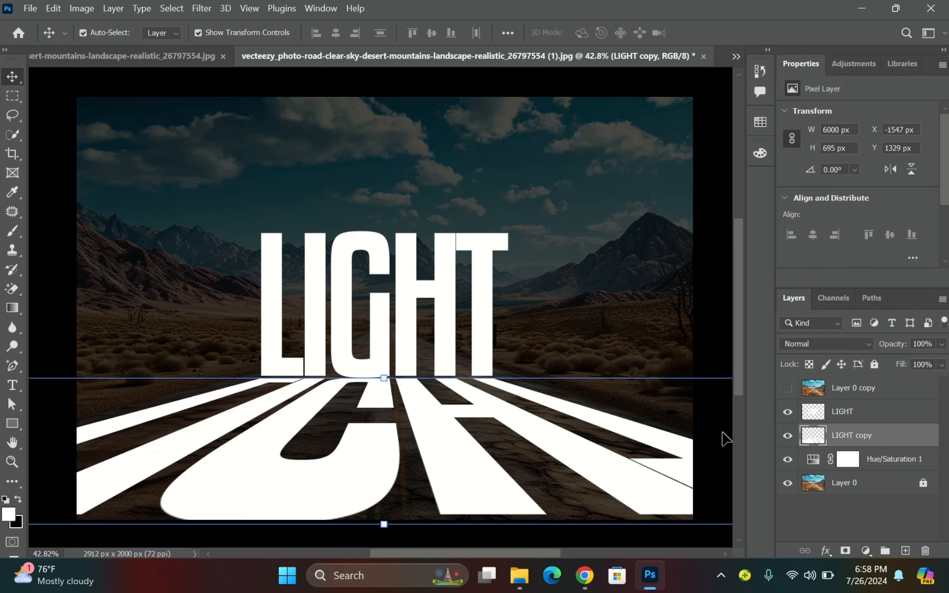
left_click(788, 436)
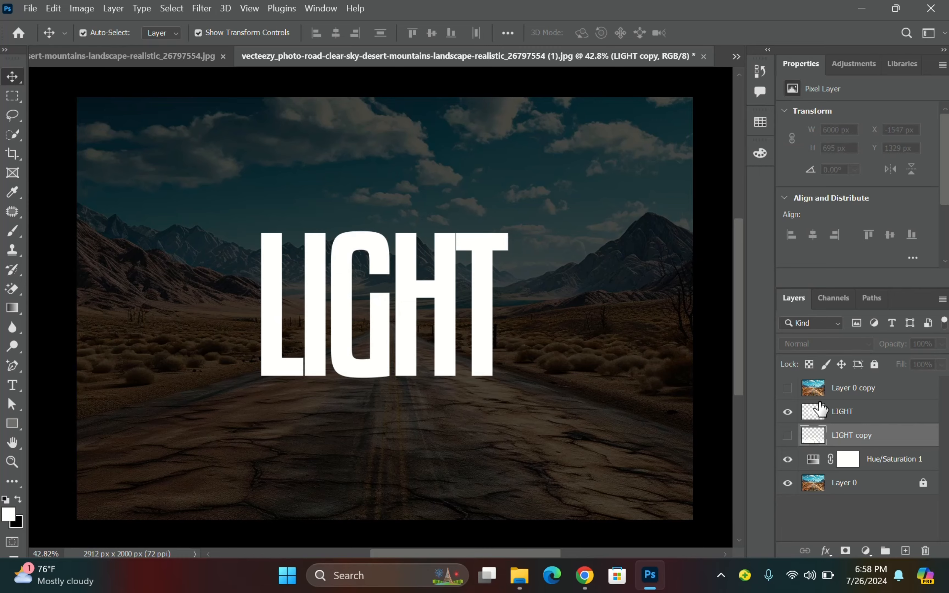
left_click(839, 389)
left_click(786, 390)
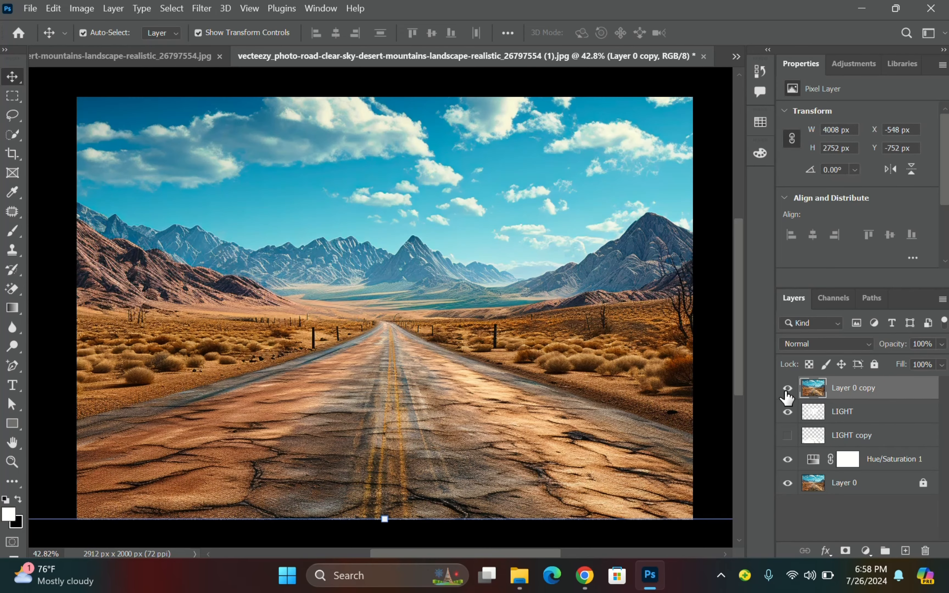
right_click(879, 392)
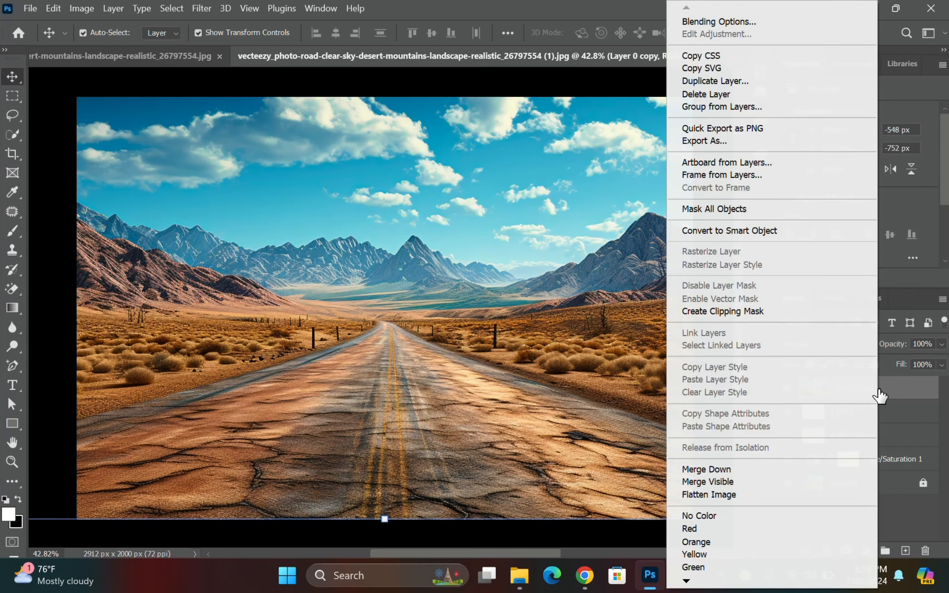
left_click(738, 312)
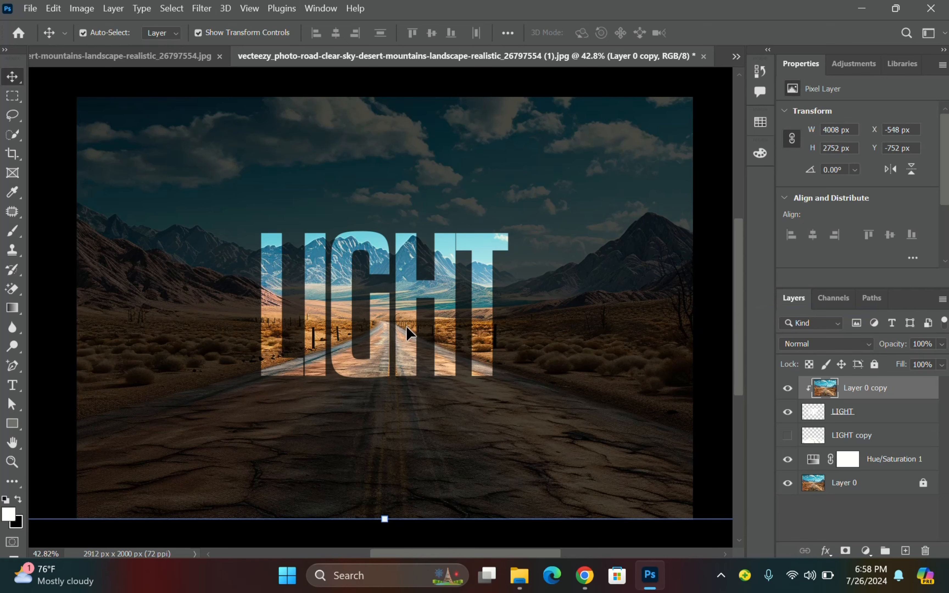
Add a white Stroke layer style to the LIGHT layer, 2 px outside with Normal blending and 34% opacity.
left_click(876, 419)
right_click(875, 417)
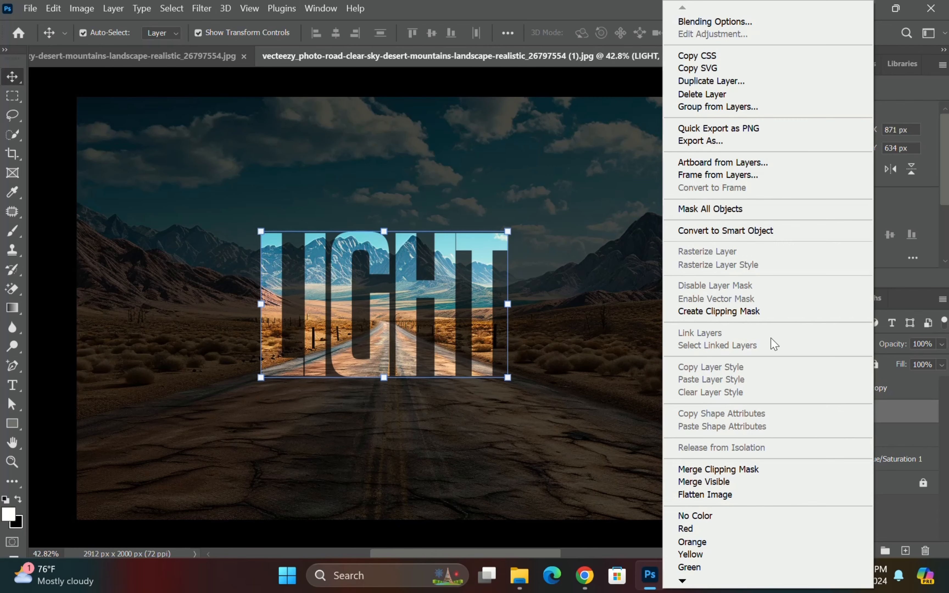
left_click(725, 26)
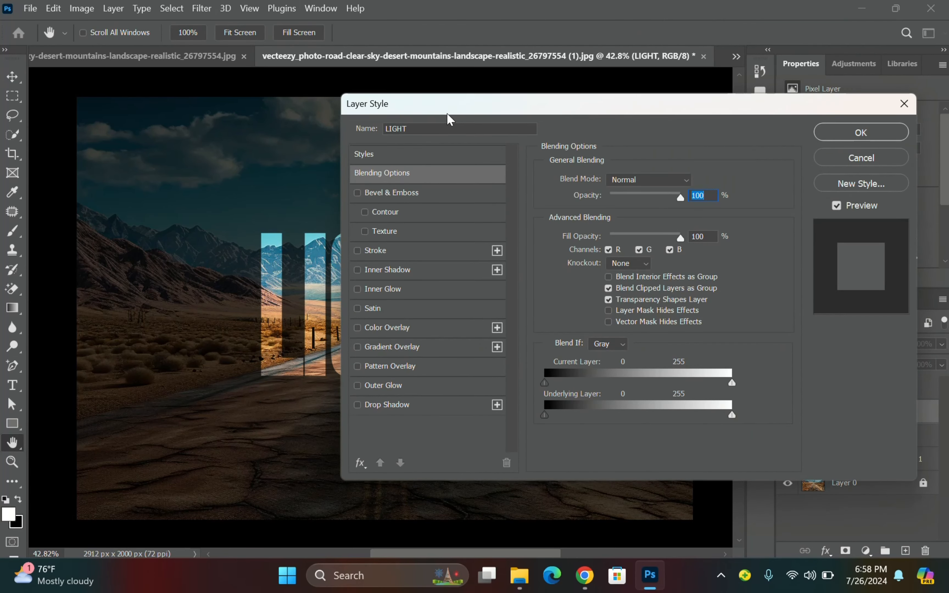
left_click_drag(447, 113, 589, 115)
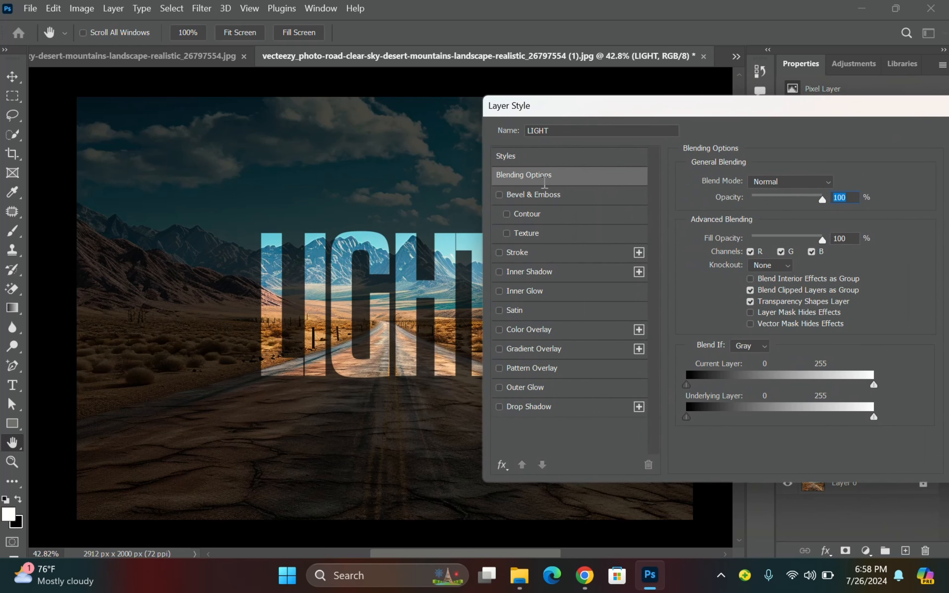
mouse_move(415, 554)
left_mouse_down()
mouse_move(457, 553)
mouse_move(442, 553)
left_mouse_up()
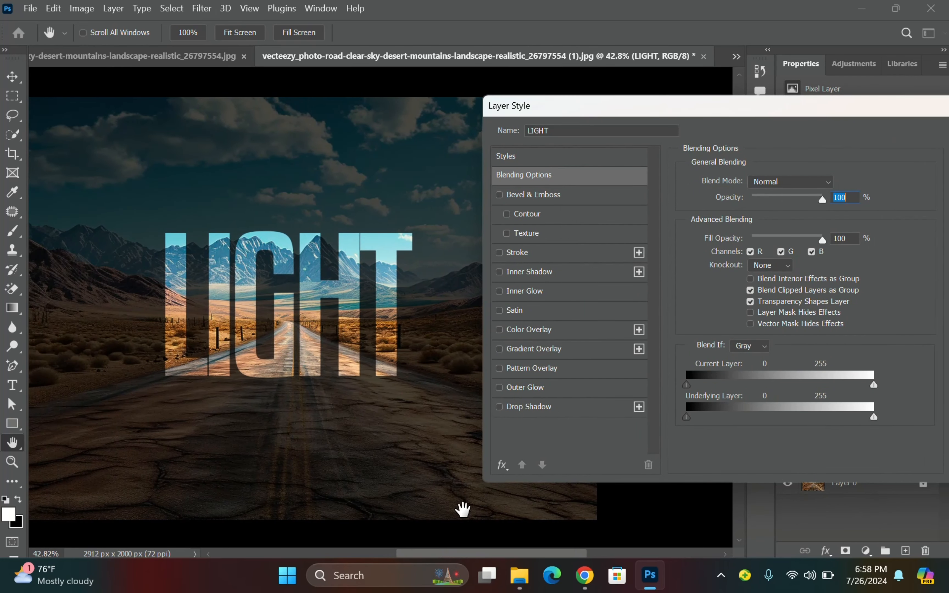
left_click(514, 254)
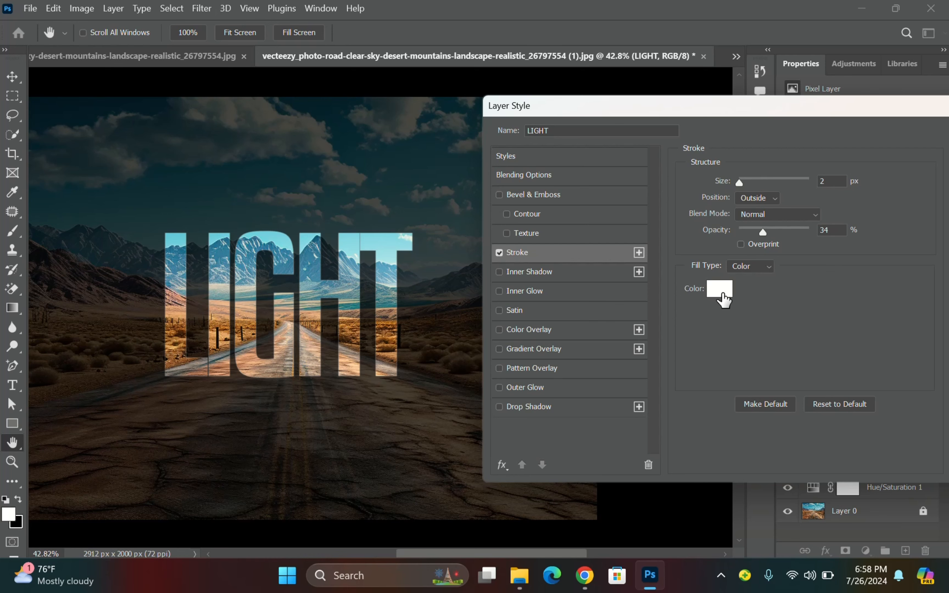
Add a white edge Inner Glow to the LIGHT layer in Overlay mode, 66% opacity, with the size set to 38 px.
left_click(530, 292)
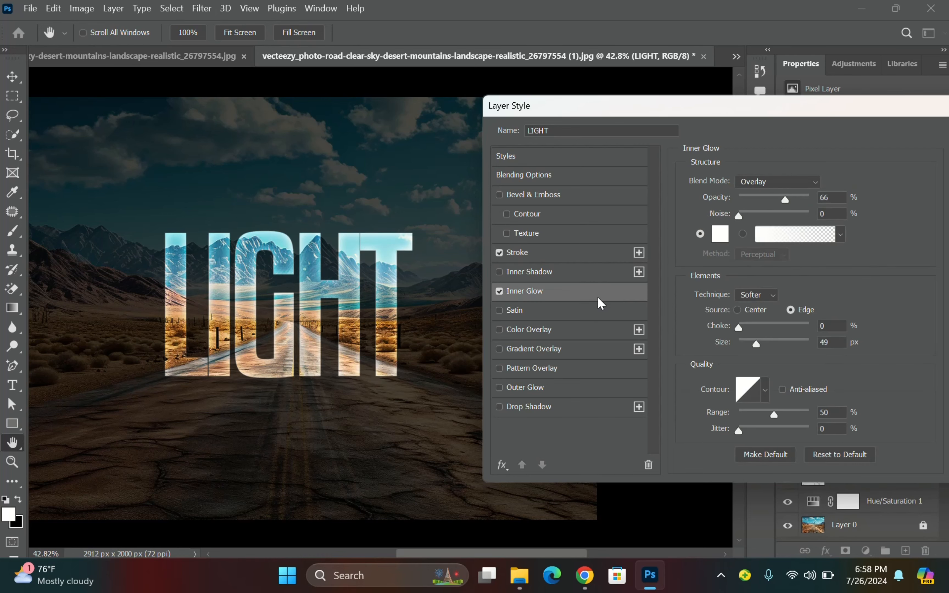
left_click(788, 185)
left_click(757, 358)
mouse_move(736, 217)
left_mouse_down()
mouse_move(768, 219)
mouse_move(733, 222)
left_mouse_up()
mouse_move(755, 342)
left_mouse_down()
mouse_move(783, 339)
mouse_move(736, 344)
mouse_move(751, 340)
left_mouse_up()
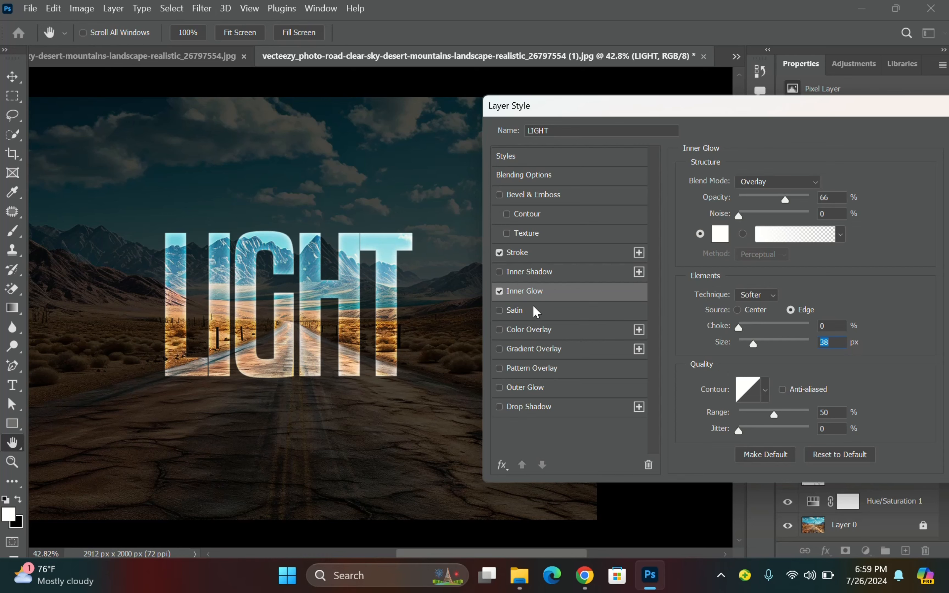
Add a white Outer Glow to the LIGHT layer in Overlay mode, 100% opacity, with the size about 32 px, and apply the layer styles.
left_click(545, 387)
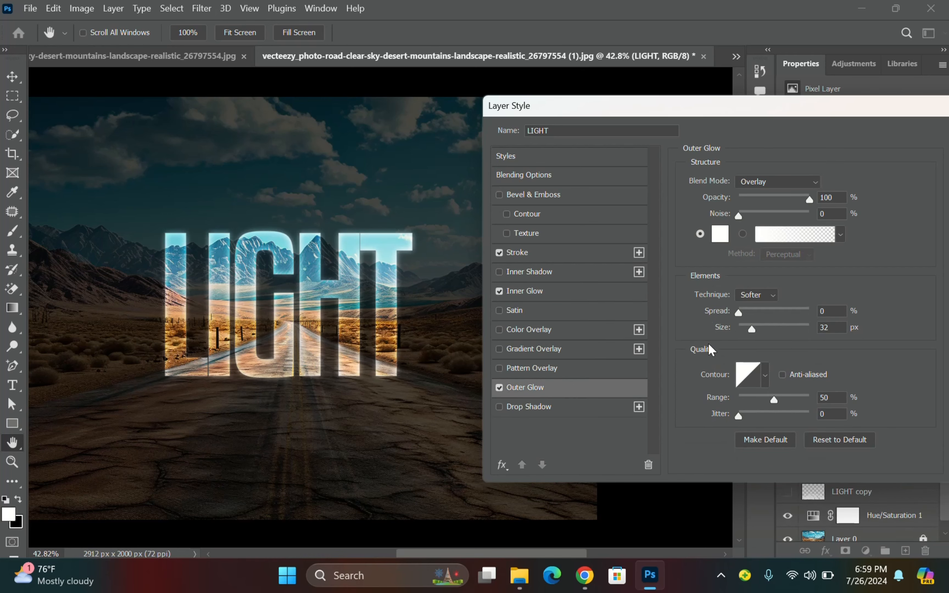
left_click(787, 182)
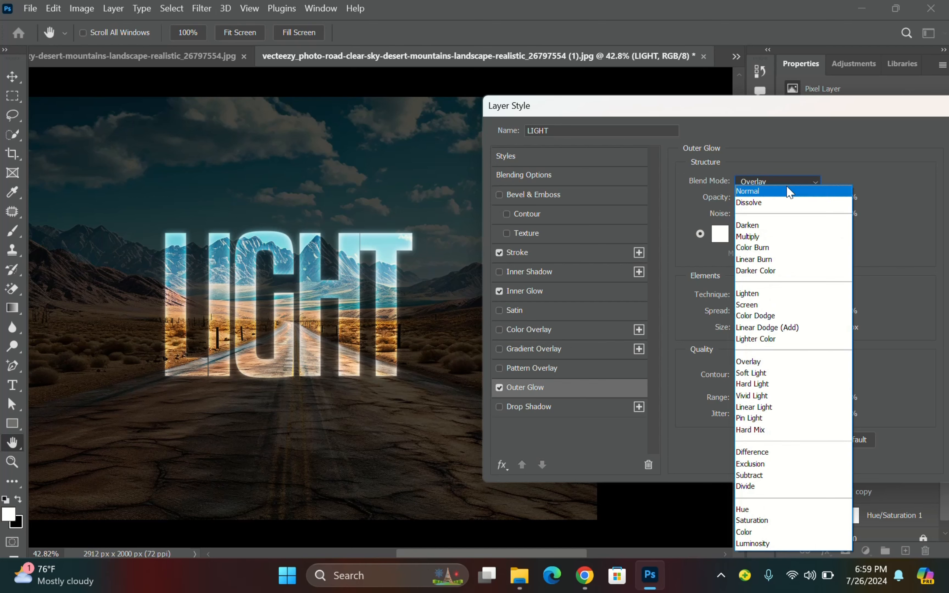
left_click(783, 363)
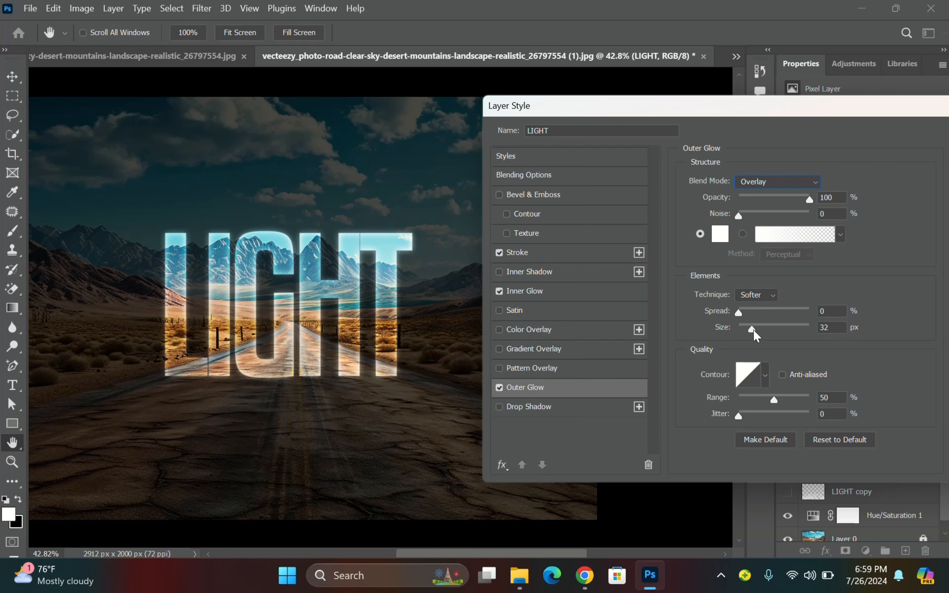
mouse_move(753, 329)
left_mouse_down()
mouse_move(777, 328)
mouse_move(745, 334)
mouse_move(756, 336)
left_mouse_up()
left_click_drag(754, 335, 753, 336)
left_click_drag(809, 112, 642, 126)
left_click(823, 154)
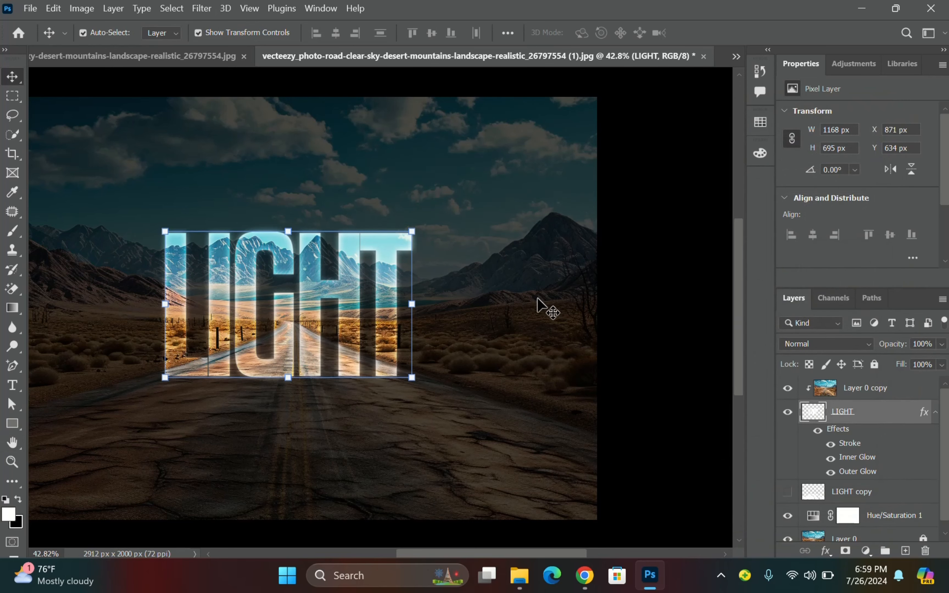
left_click(642, 295)
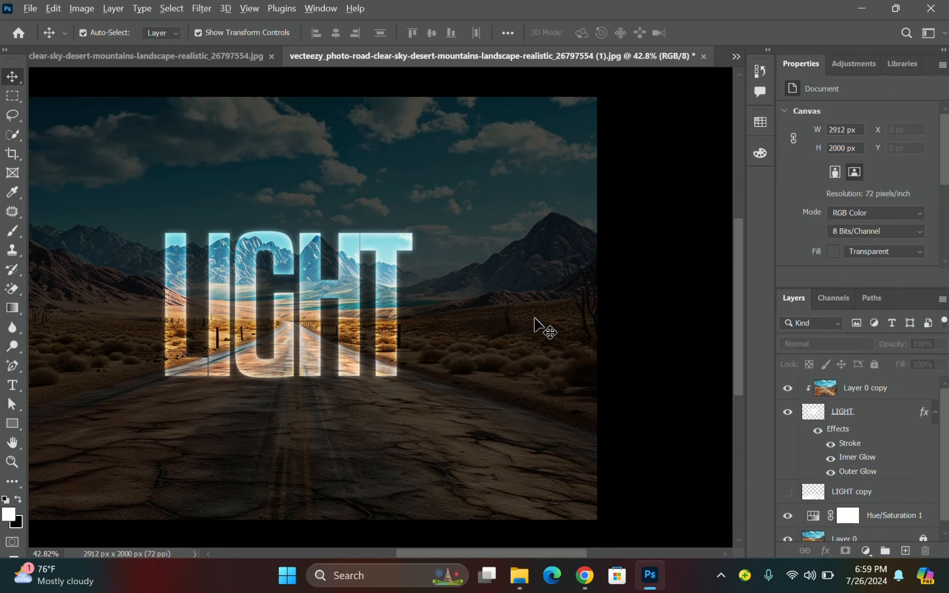
Show the LIGHT copy layer and soften it with a Gaussian Blur of 4.5 pixels radius.
scroll(544, 327, "left", 3)
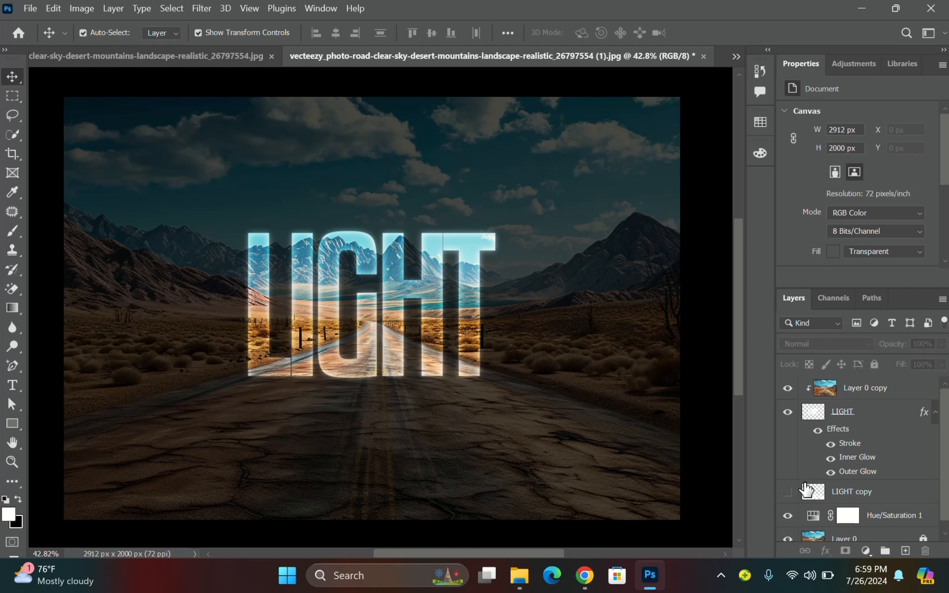
left_click(787, 492)
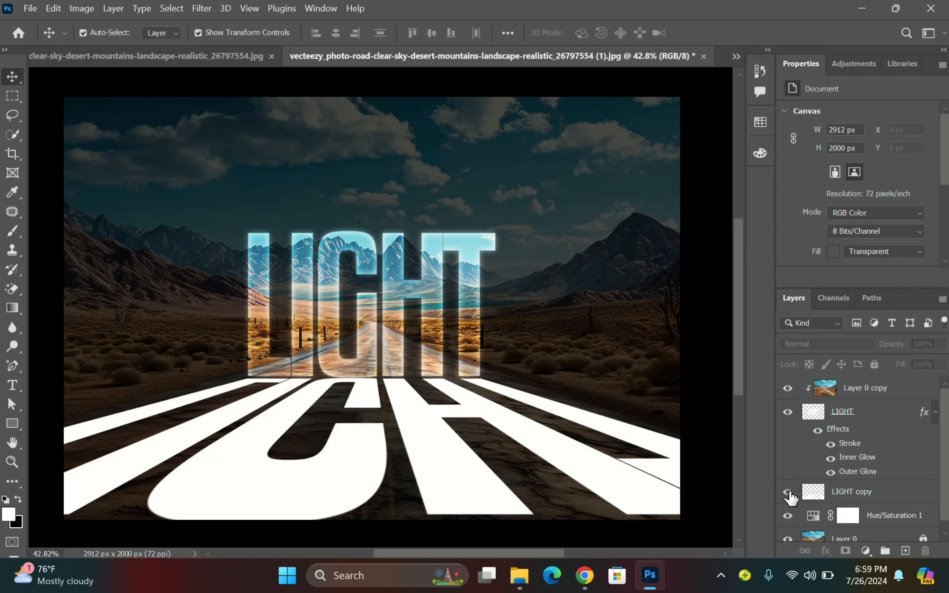
left_click(888, 499)
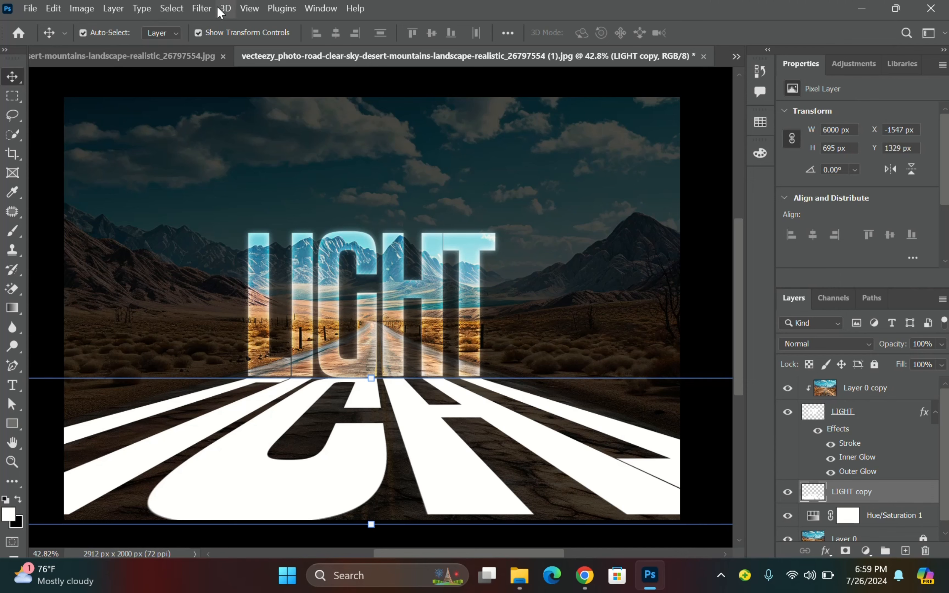
left_click(202, 8)
mouse_move(266, 187)
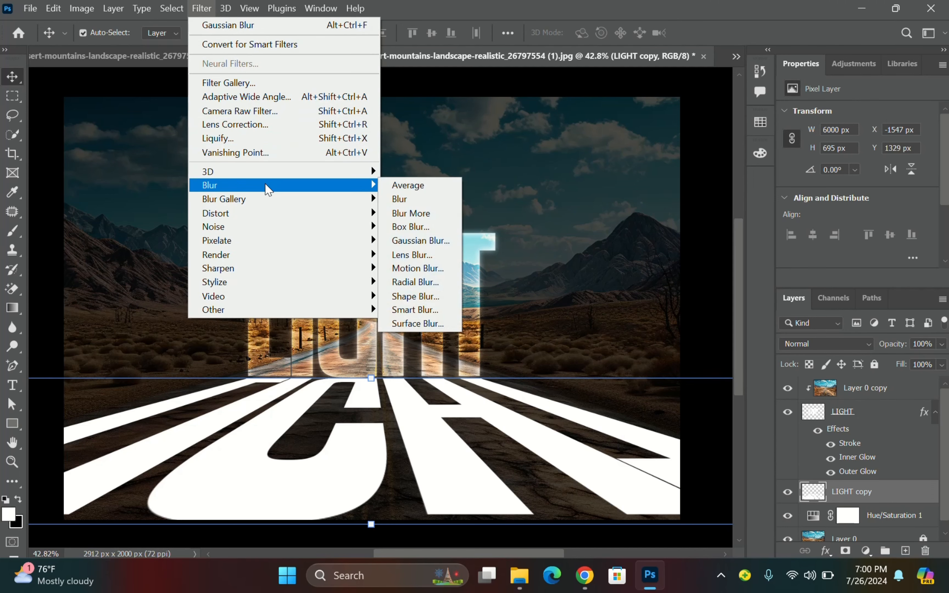
left_click(424, 241)
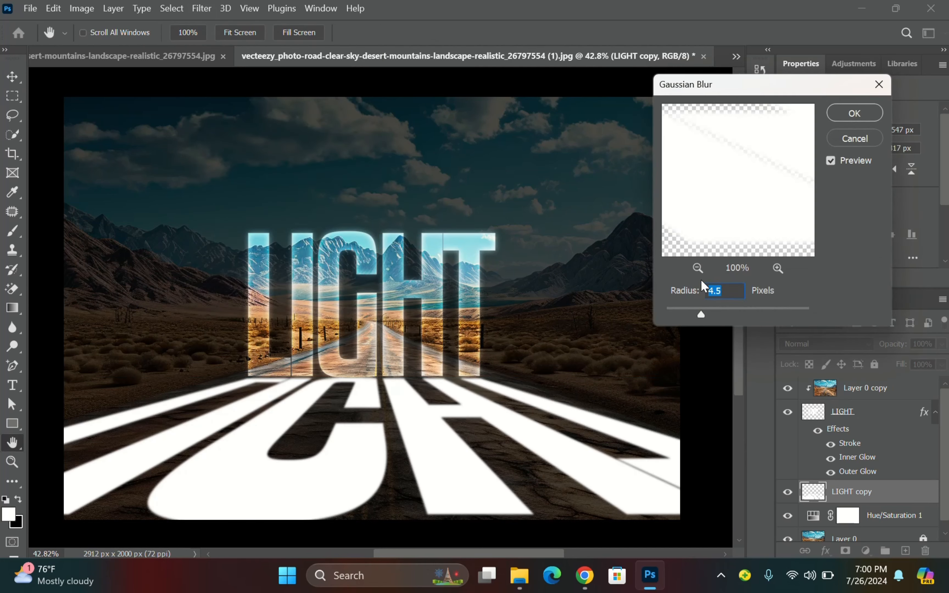
left_click(854, 113)
key("v")
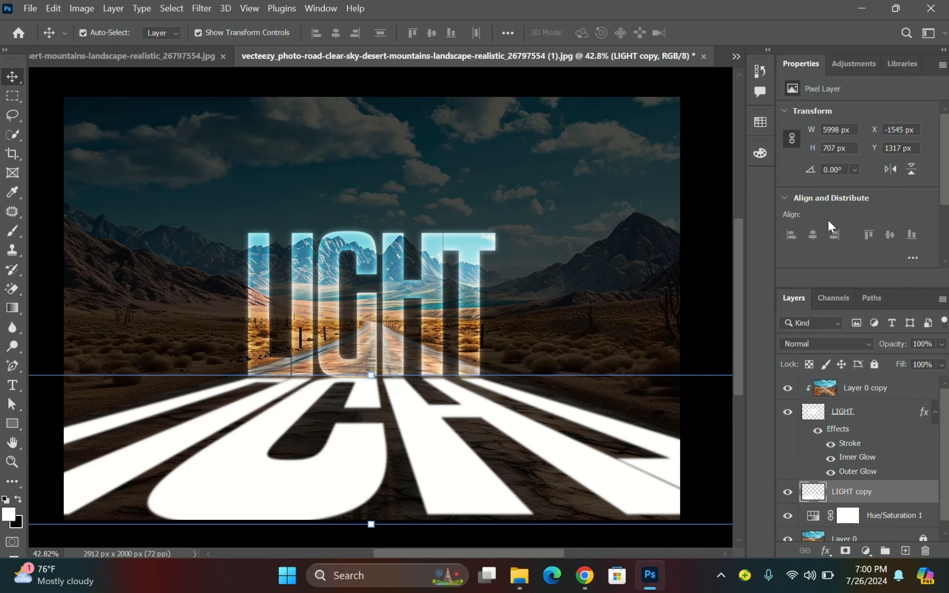
Blend the LIGHT copy layer into the road by splitting the Blend If underlying-layer dark range to 0 / 93.
double_click(818, 487)
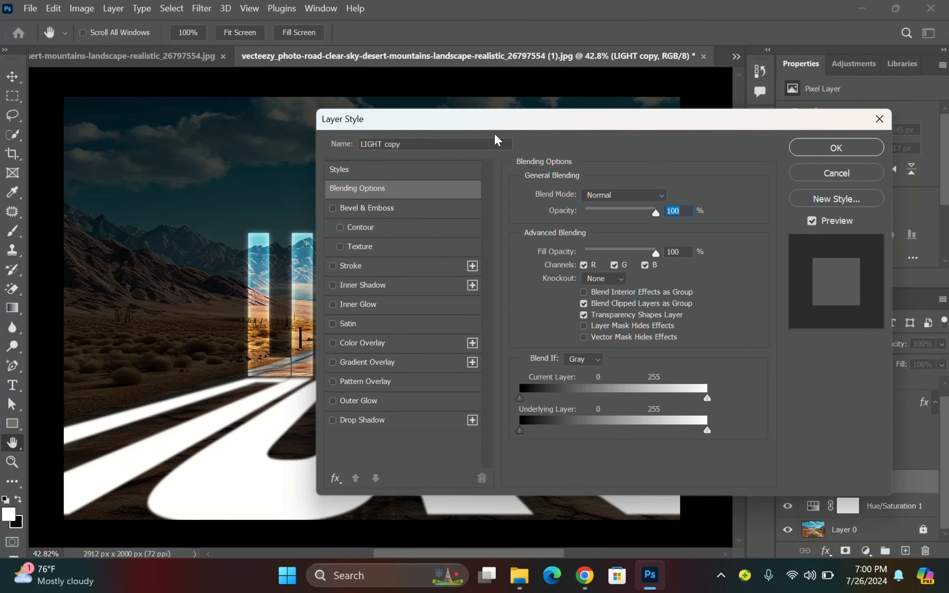
left_click_drag(470, 130, 690, 107)
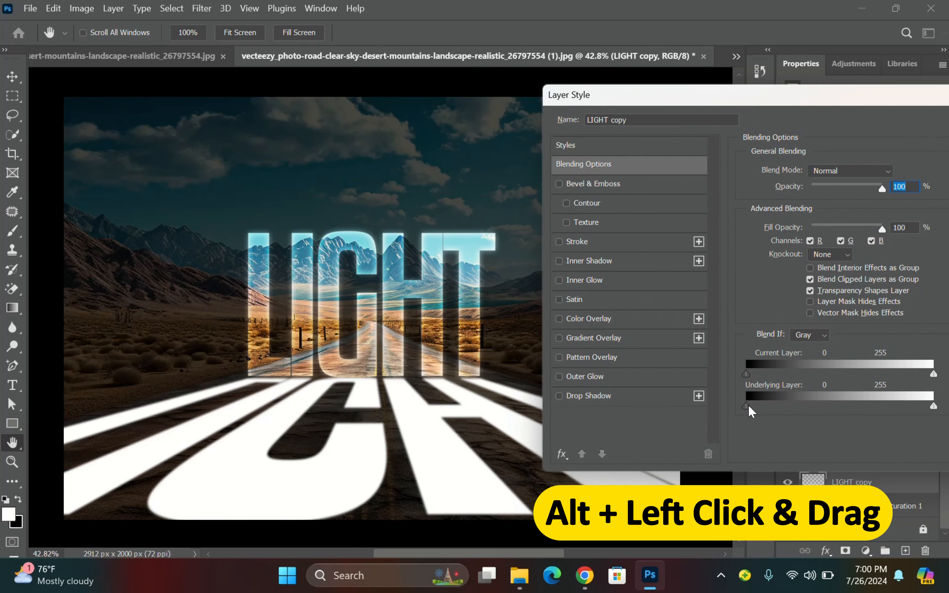
left_click_drag(748, 404, 814, 415)
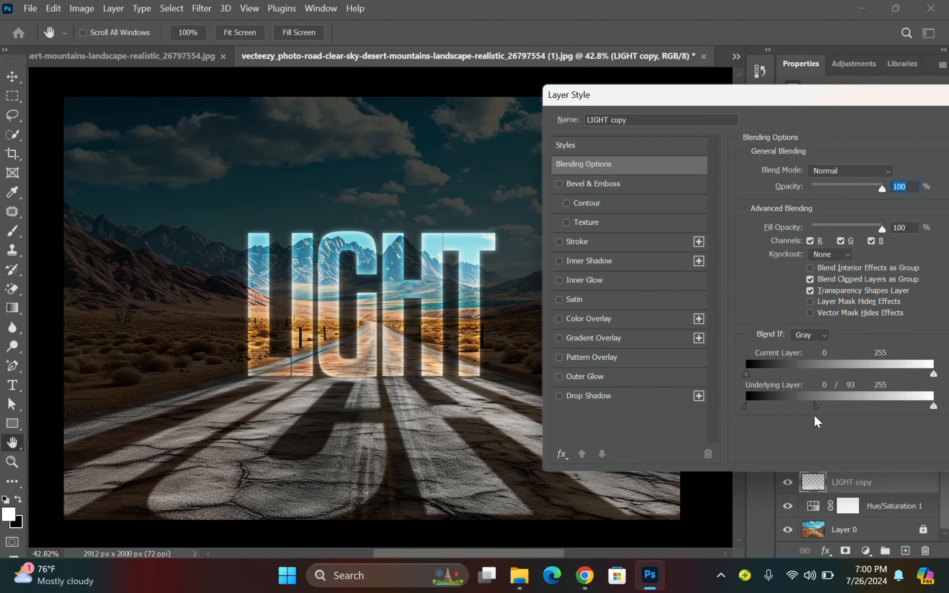
left_click_drag(837, 101, 667, 111)
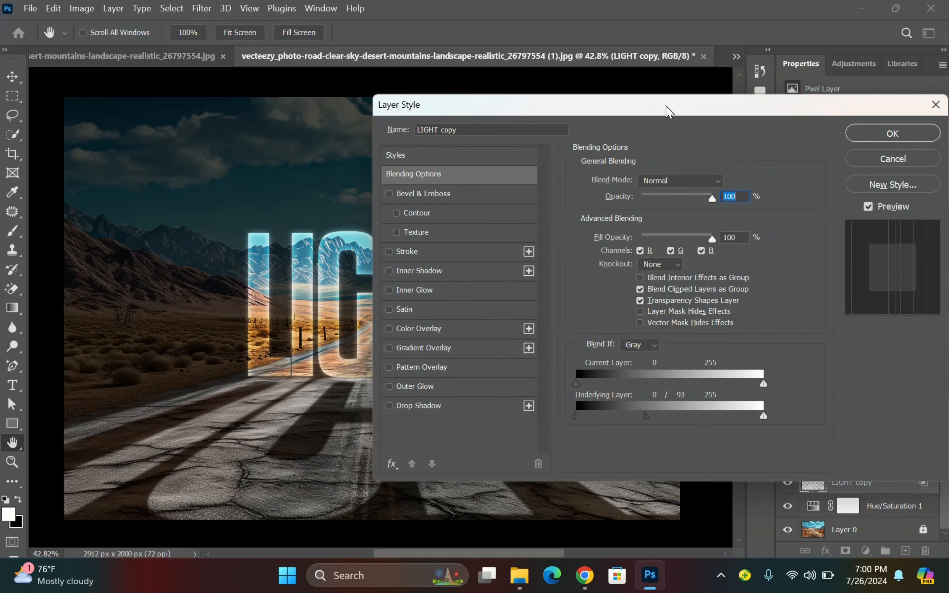
left_click(868, 141)
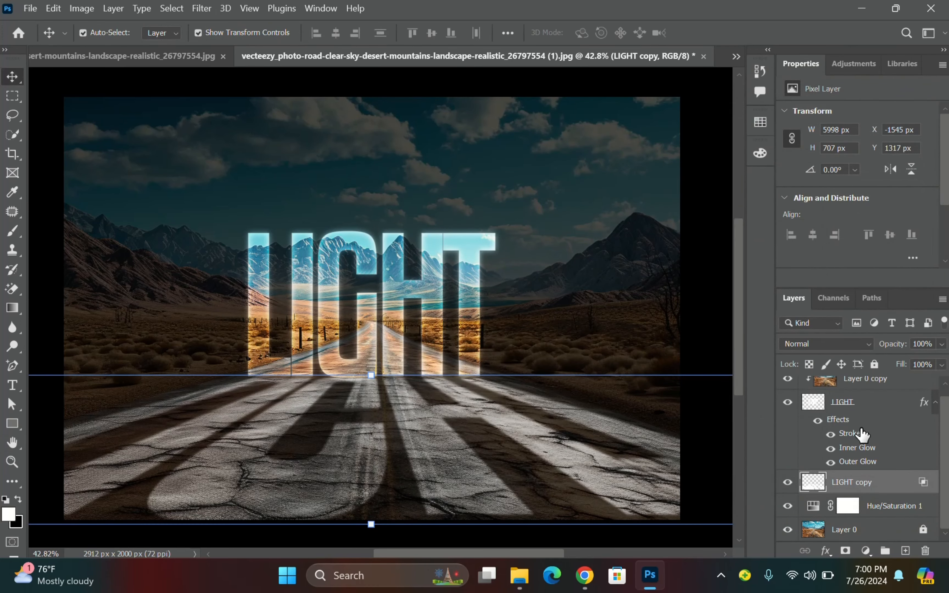
Add a layer mask to LIGHT copy and fade the cast light's near end with a linear black-to-white gradient from the image's lower edge upward.
left_click(846, 551)
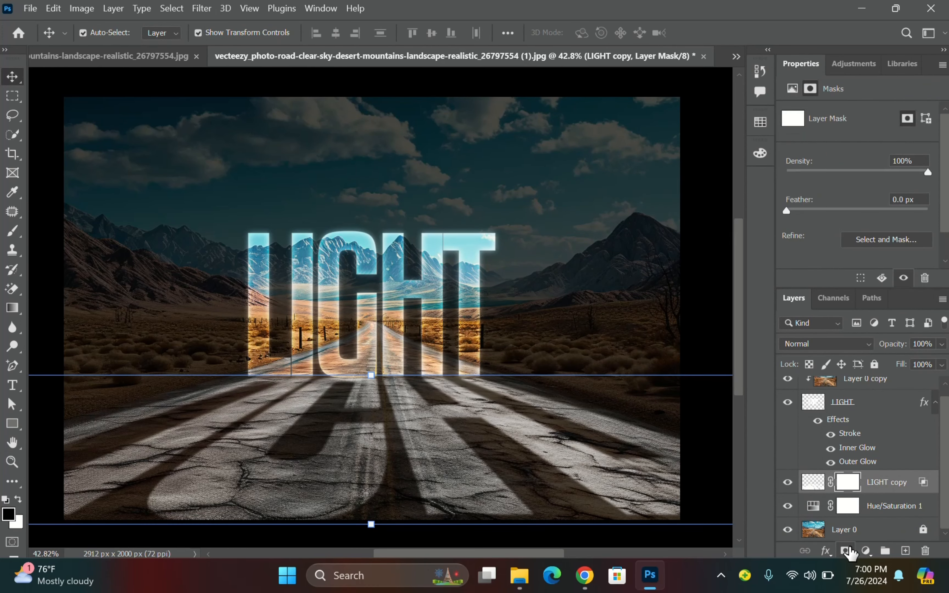
left_click(11, 308)
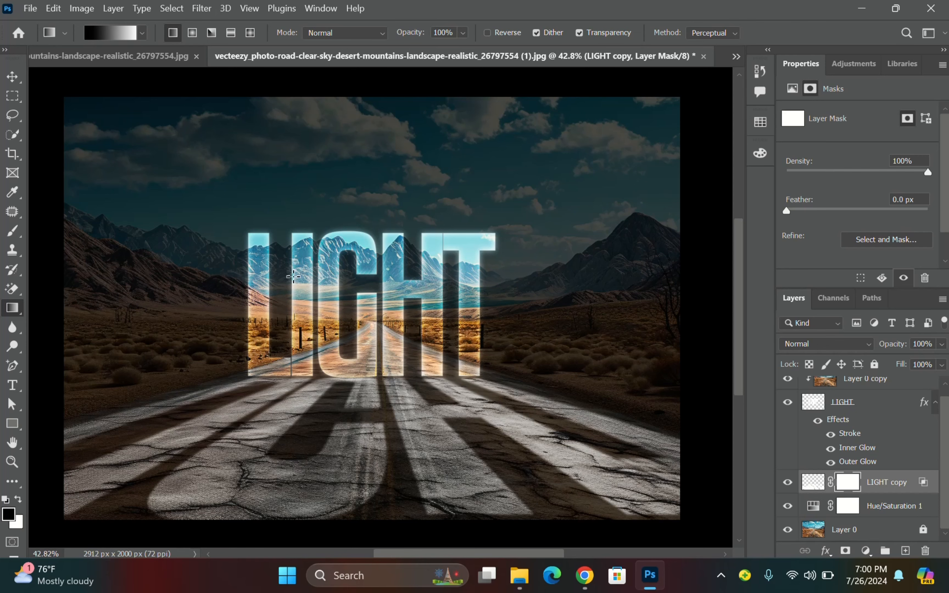
left_click_drag(378, 531, 377, 452)
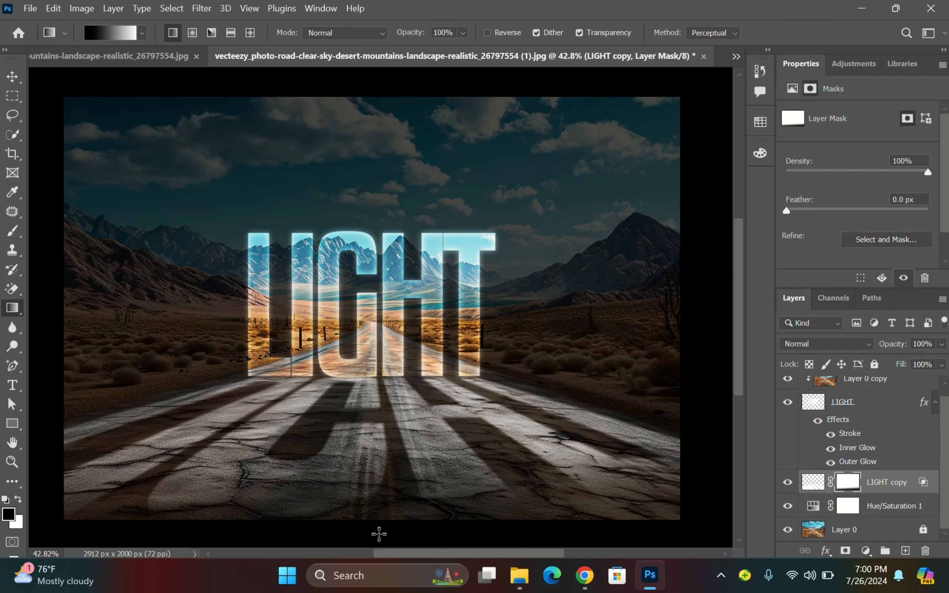
left_click_drag(379, 533, 378, 476)
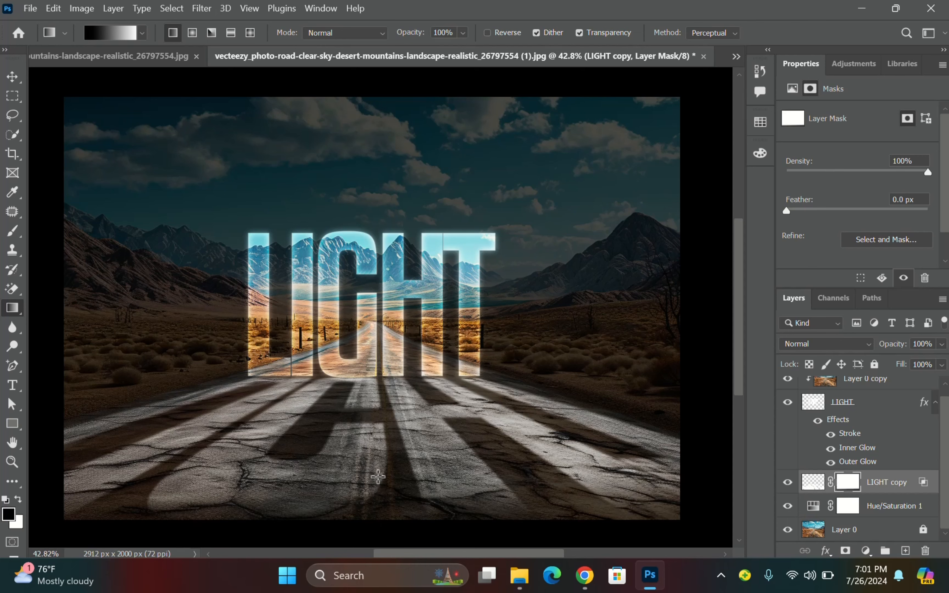
left_click_drag(379, 530, 381, 459)
left_click_drag(385, 536, 386, 467)
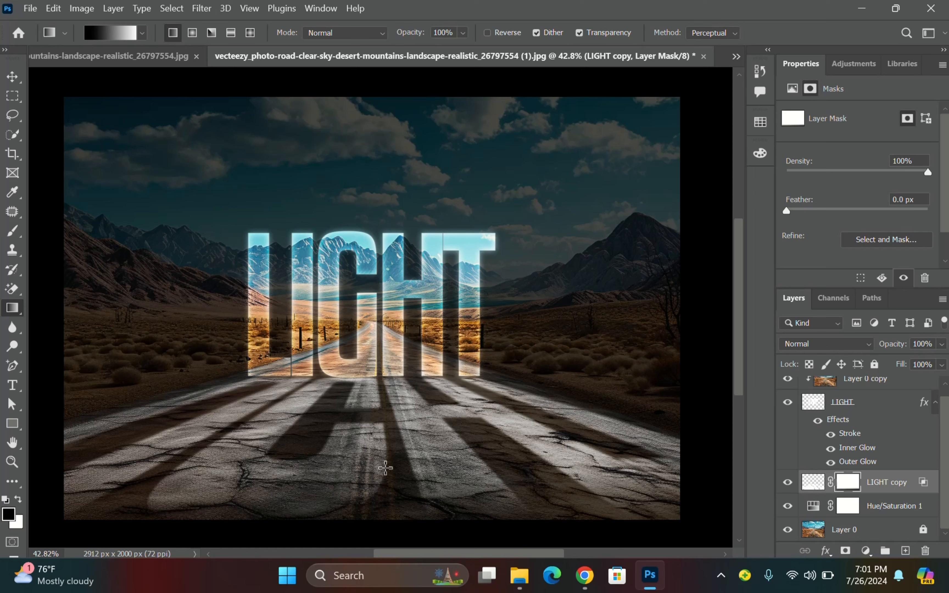
left_click(12, 77)
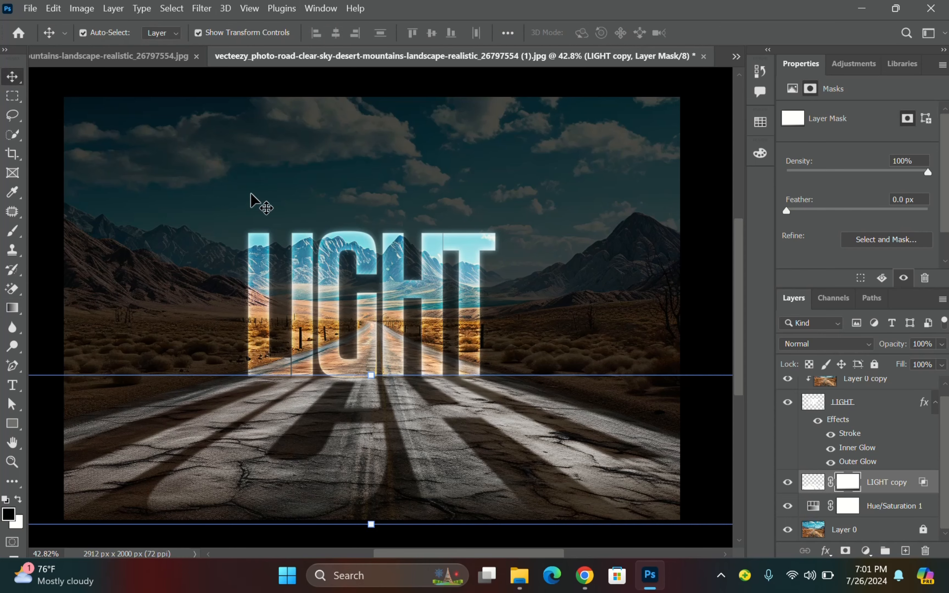
left_click(696, 184)
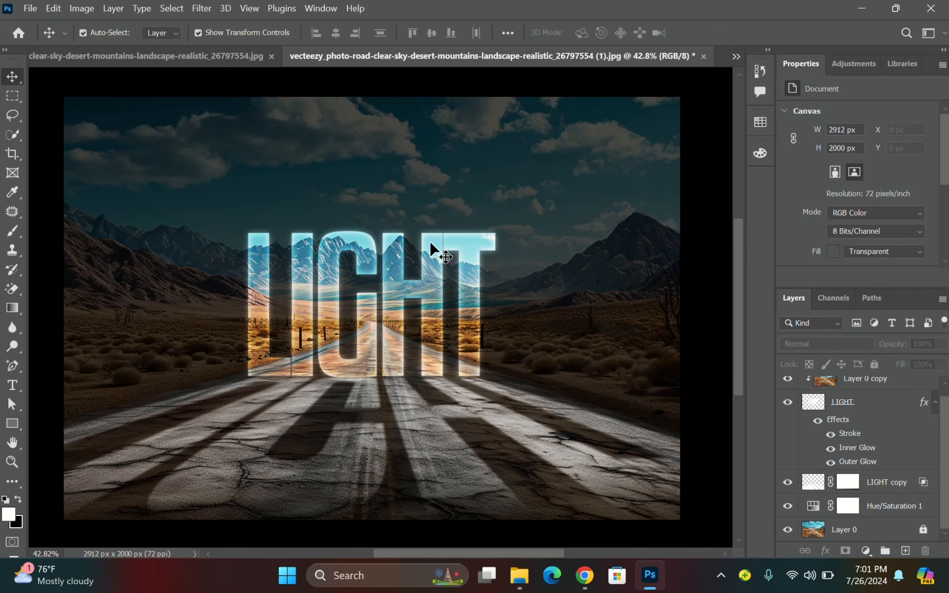
scroll(327, 247, "up", 1)
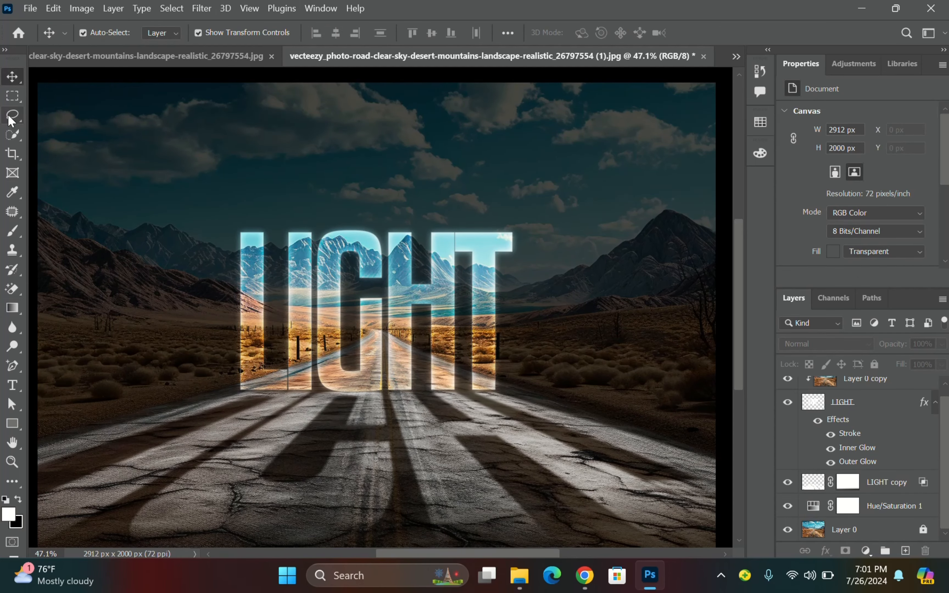